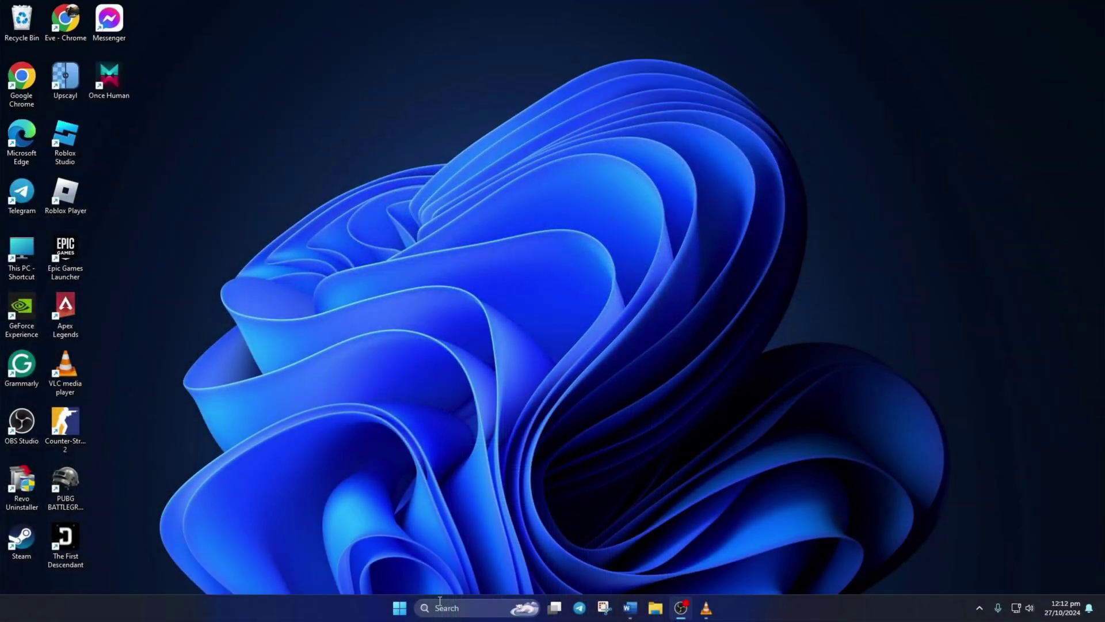
- Launch Command Prompt as administrator from a 'cmd' search and accept the UAC prompt
left_click(439, 600)
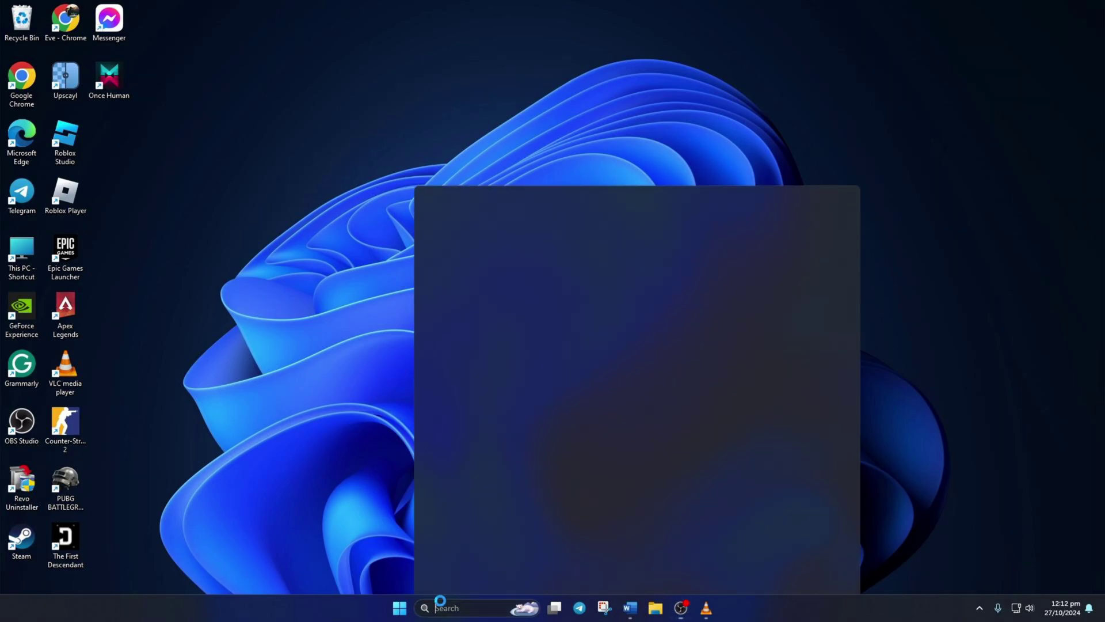
type("cmd")
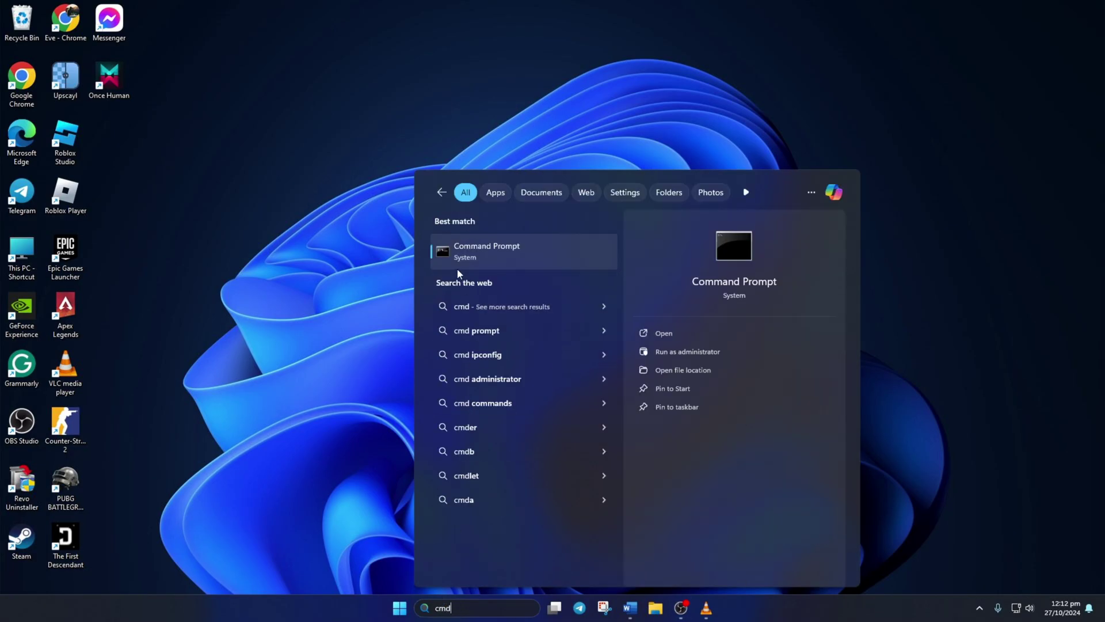
right_click(477, 259)
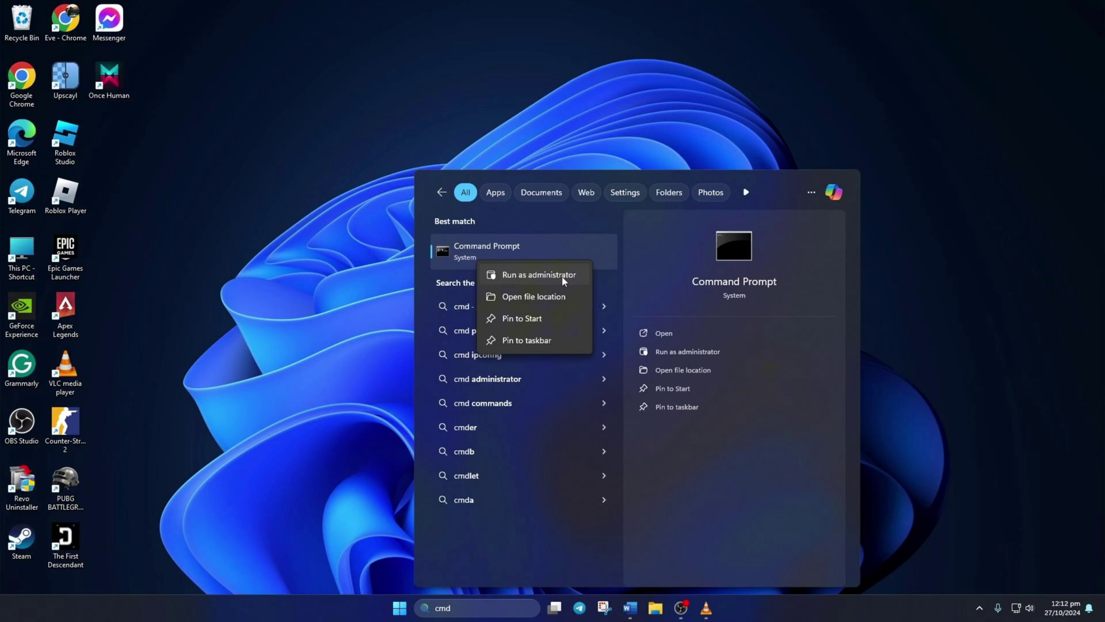
left_click(530, 278)
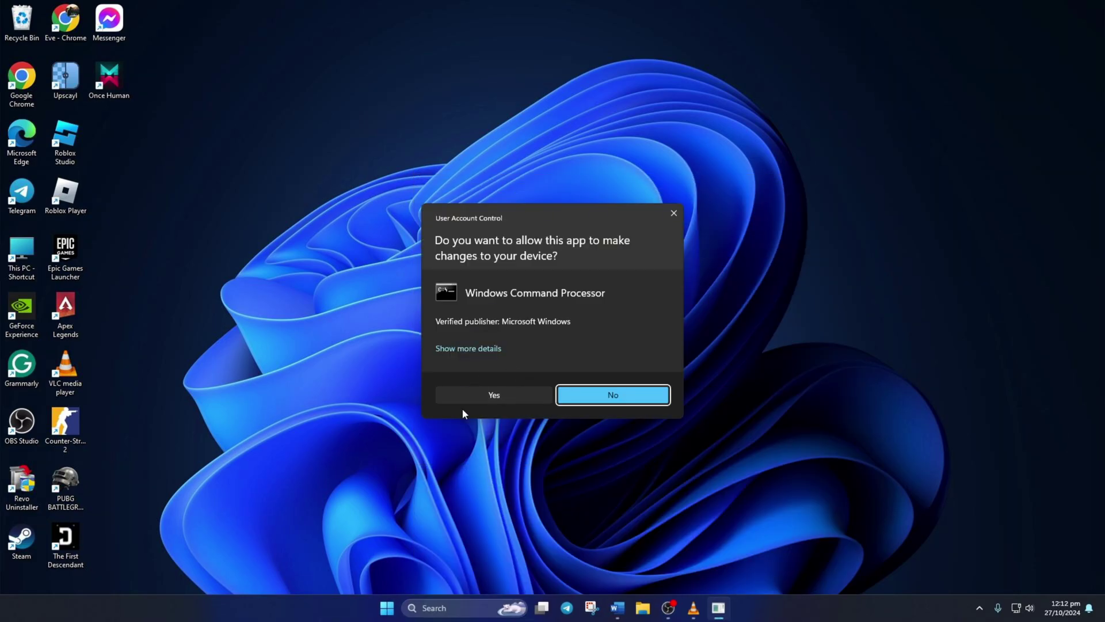
left_click(494, 395)
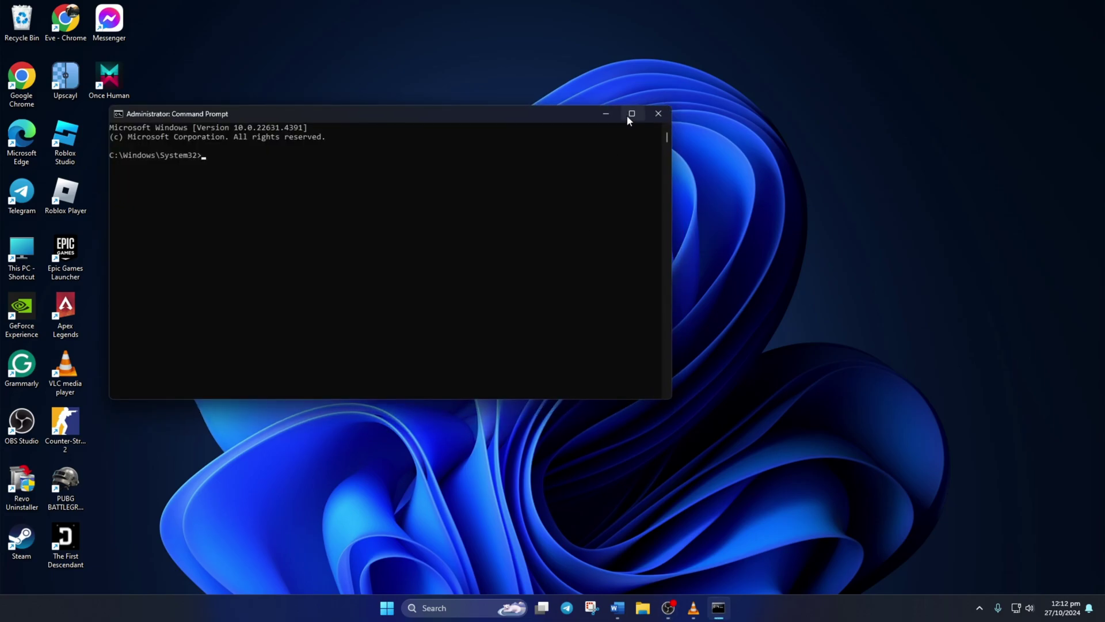
- Maximize the console and run netsh winsock reset and ipconfig /flushdns
left_click(628, 114)
type("netsh winsoc")
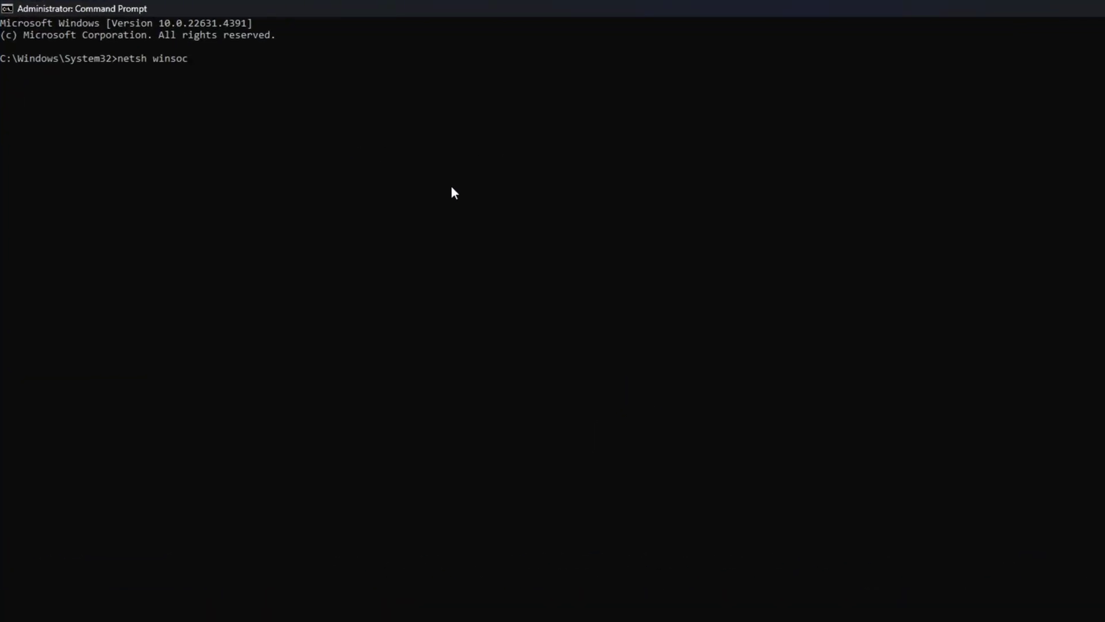
type("k reset")
key("Return")
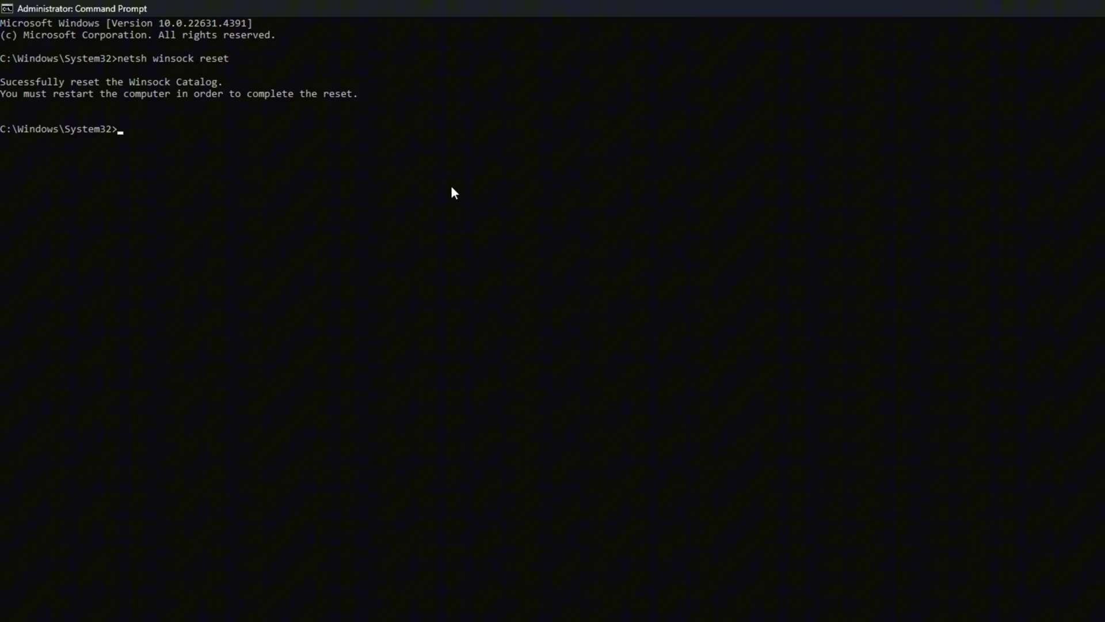
type("ipconfig /flushdns")
key("Return")
- Run ipconfig /release and ipconfig /renew, then reset TCP/IP with netsh int ip reset
type("ipconfig /release")
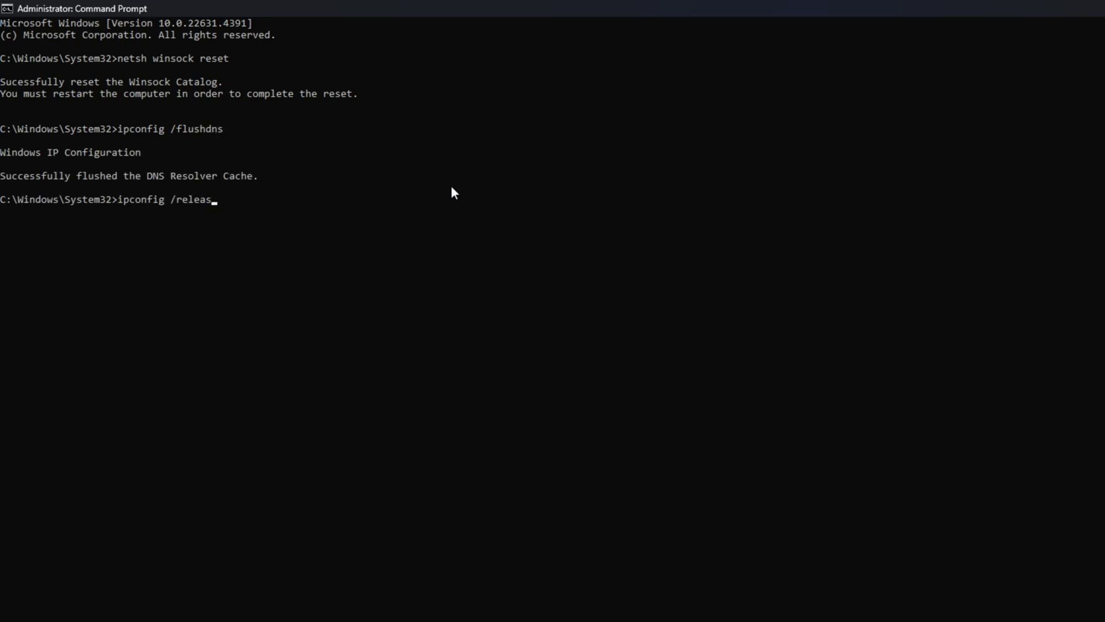
key("Return")
type("ipco")
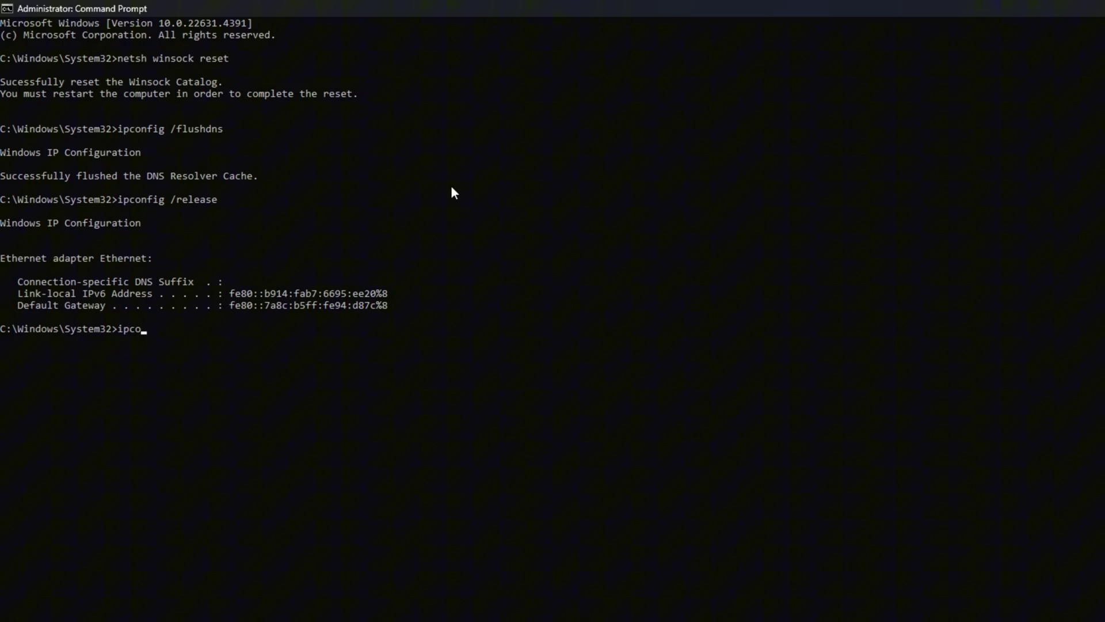
type("nfig /renew")
key("Return")
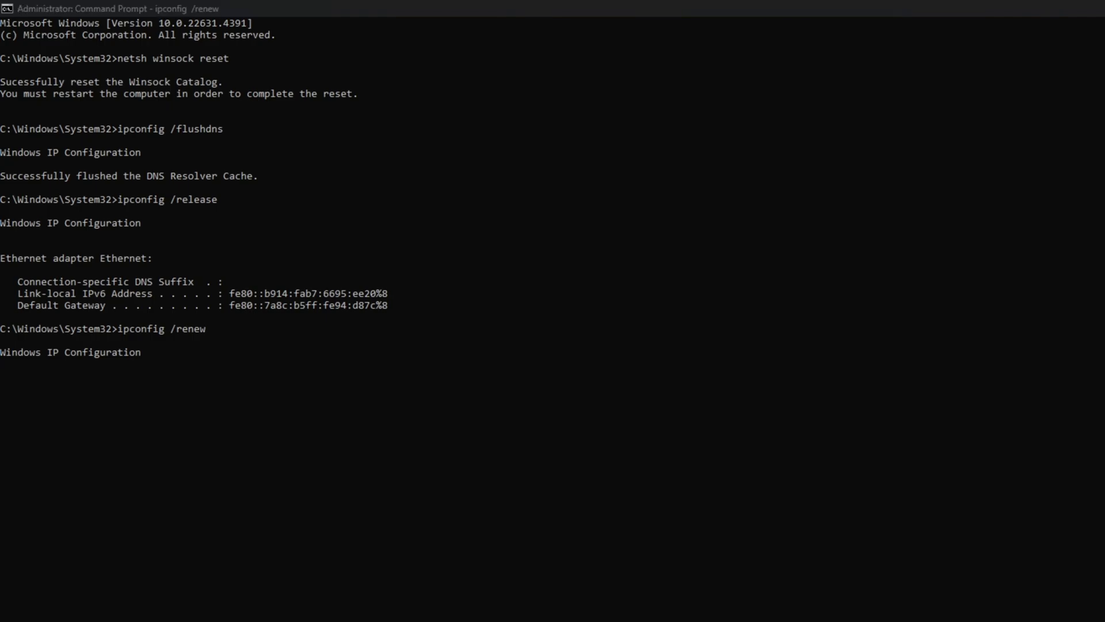
left_click(248, 503)
type("netsh int ip reset")
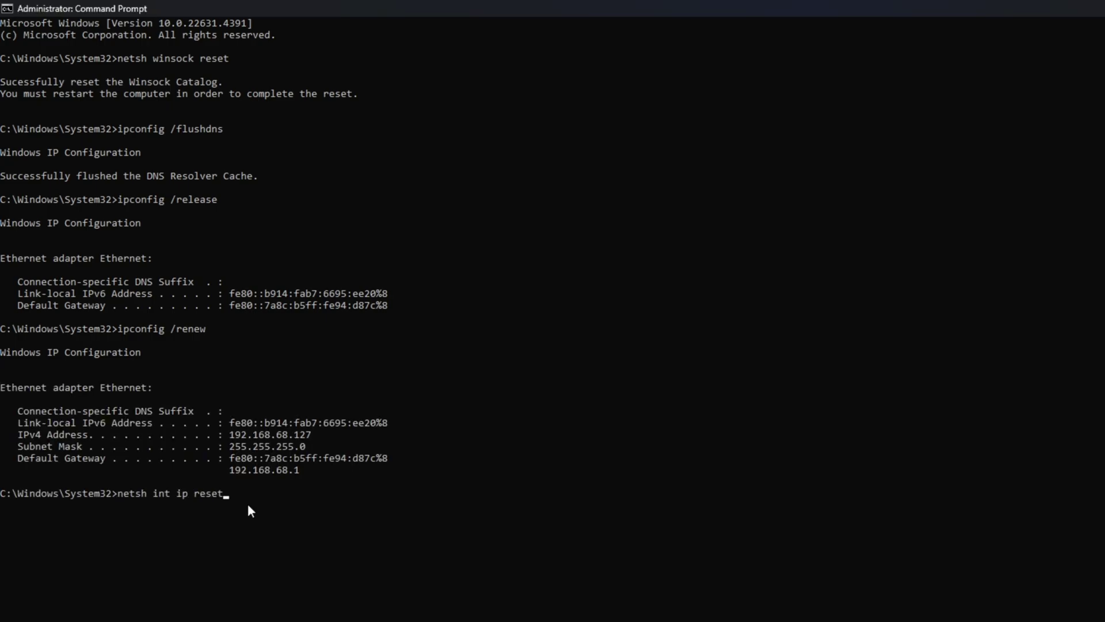
key("Return")
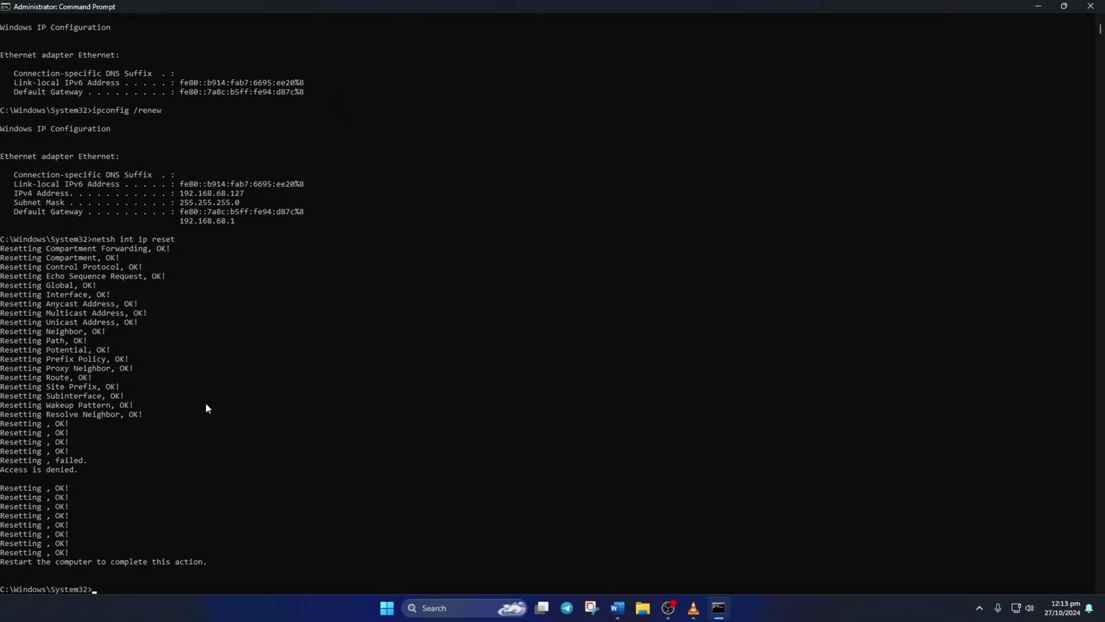
- Restart the PC from the Start menu's power options
left_click(386, 607)
left_click(695, 568)
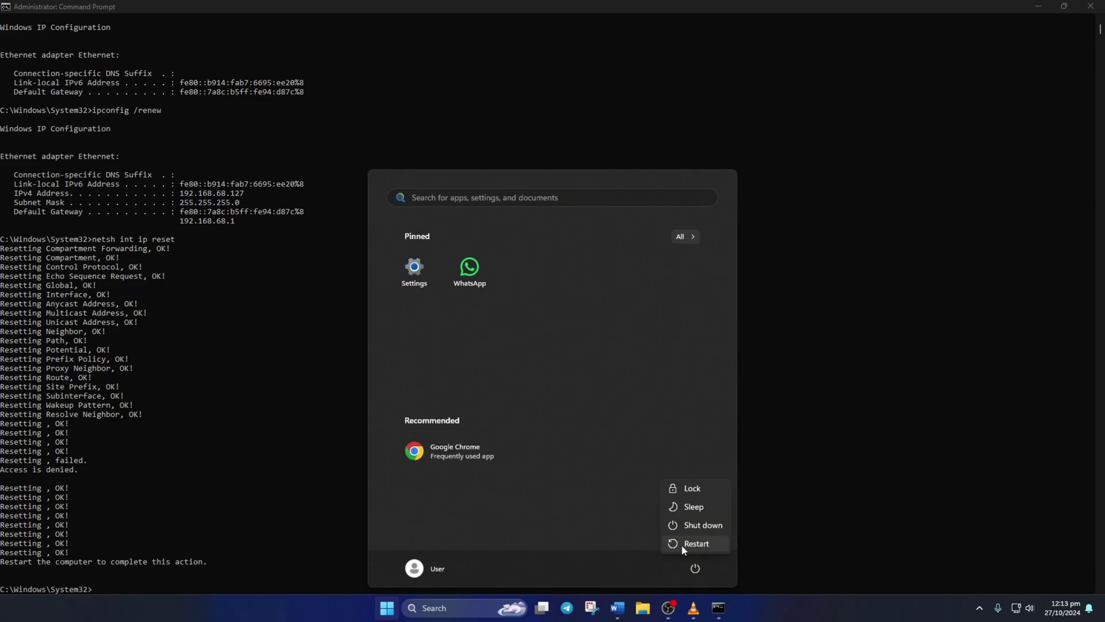
left_click(683, 544)
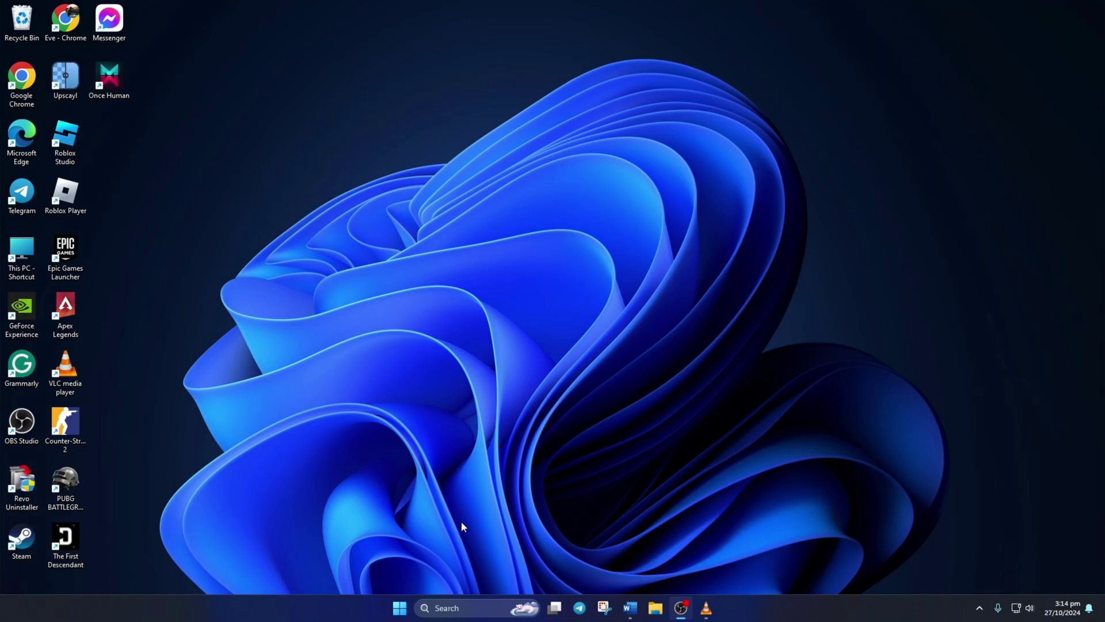
- Open a maximized Command Prompt and ping 1.1.1.1, highlighting its round-trip summary
left_click(452, 609)
type("cmd")
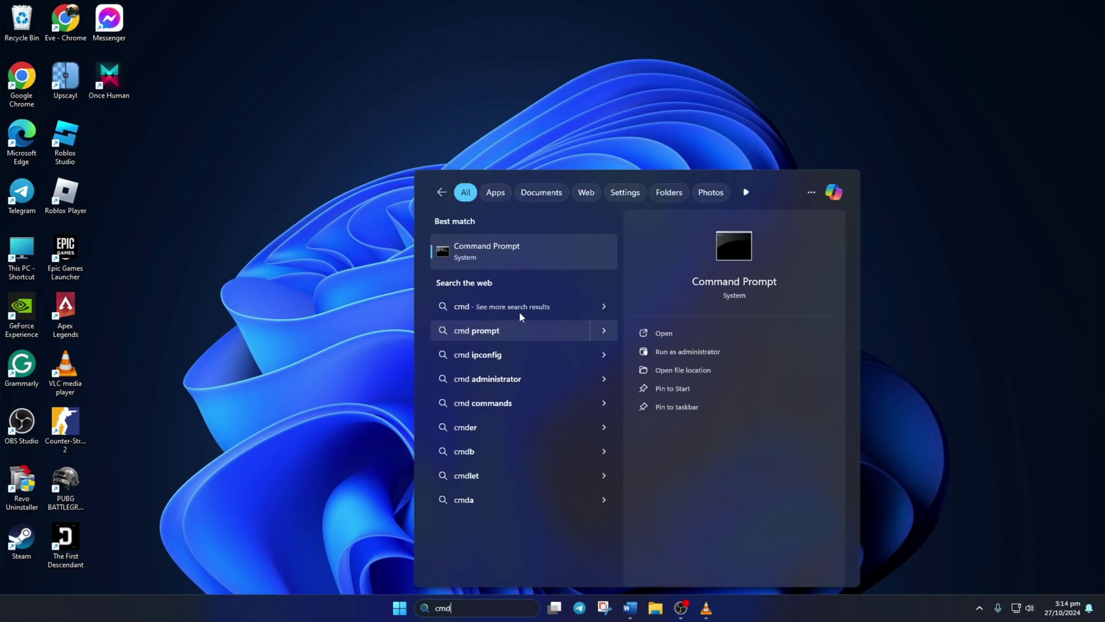
left_click(507, 254)
left_click(702, 118)
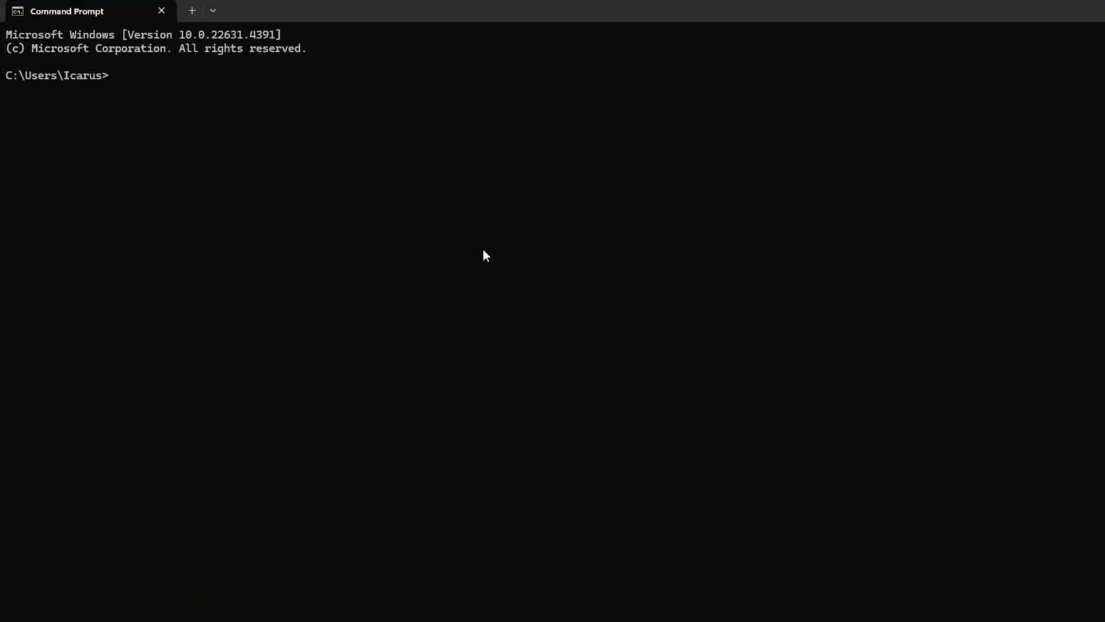
type("ping 1.1.1.1")
key("Return")
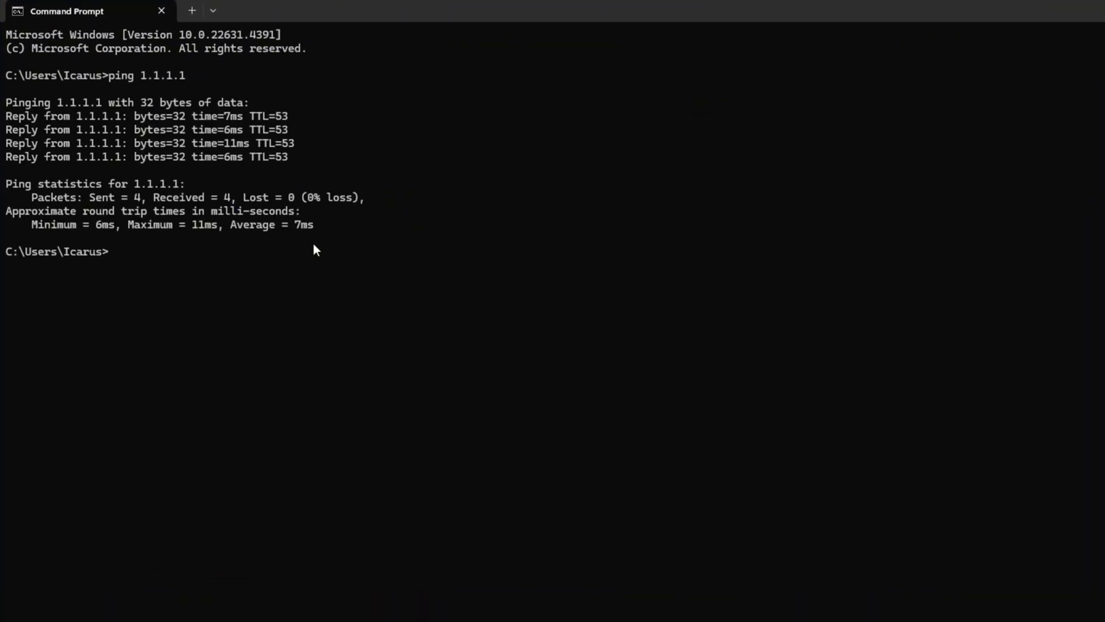
left_click_drag(325, 225, 25, 225)
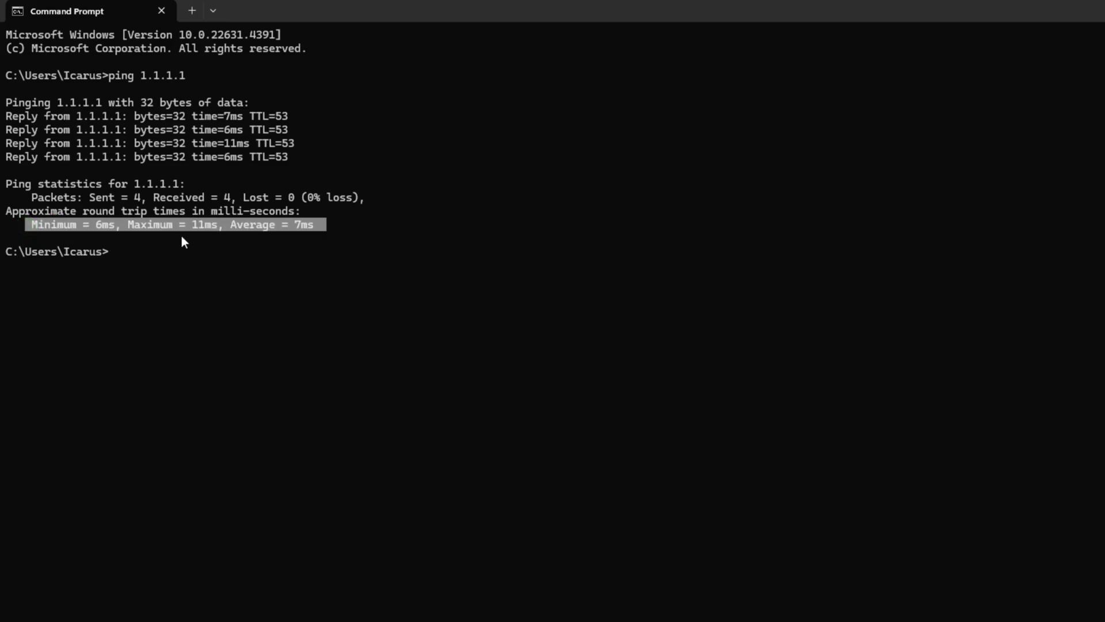
left_click(155, 255)
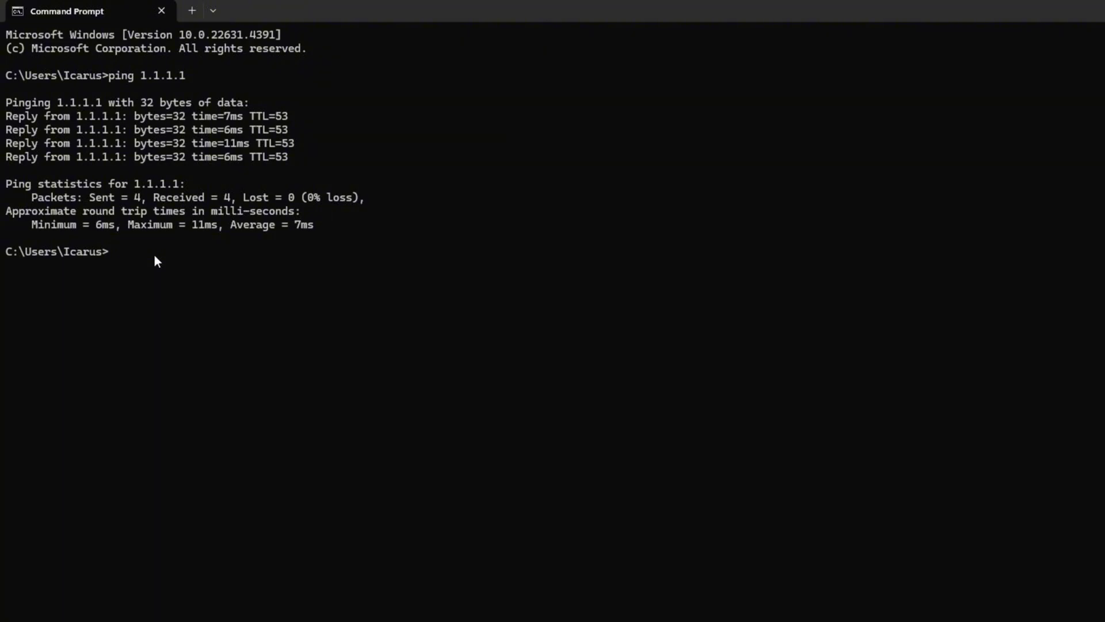
- Ping 8.8.8.8 and highlight its round-trip and statistics summary lines
type("ping 8.8.8.8")
key("Return")
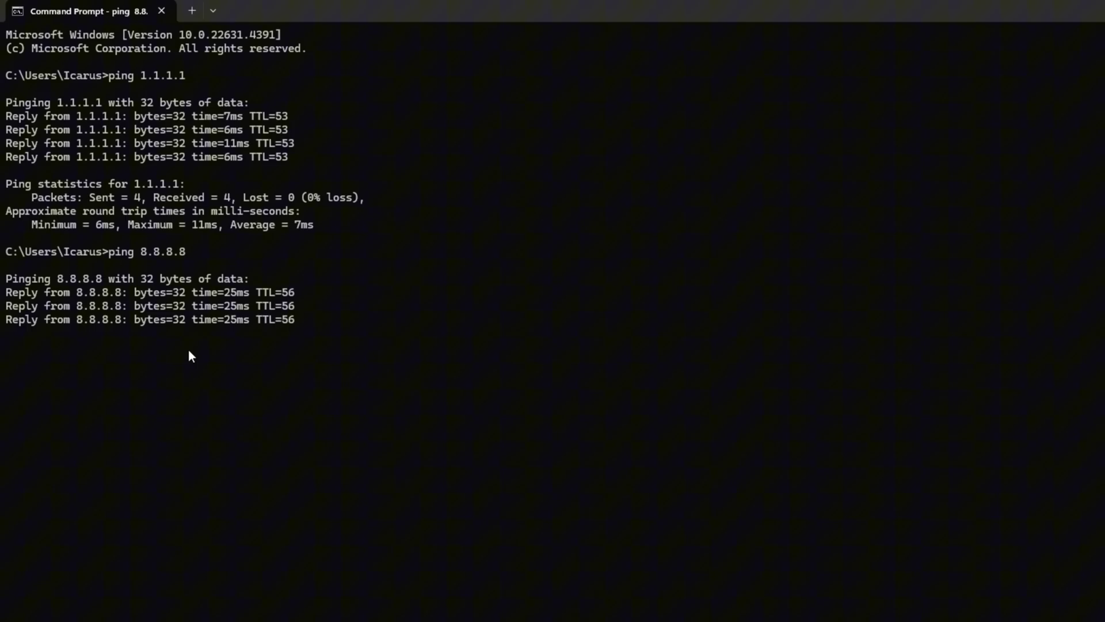
left_click_drag(345, 402, 12, 398)
left_click(211, 251)
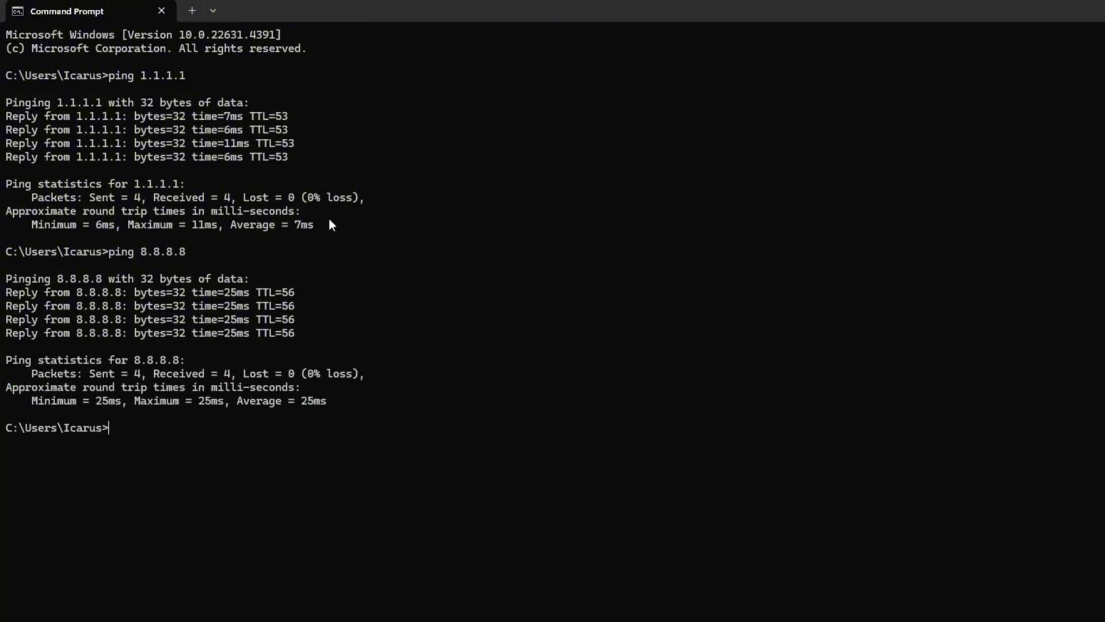
left_click_drag(331, 224, 28, 232)
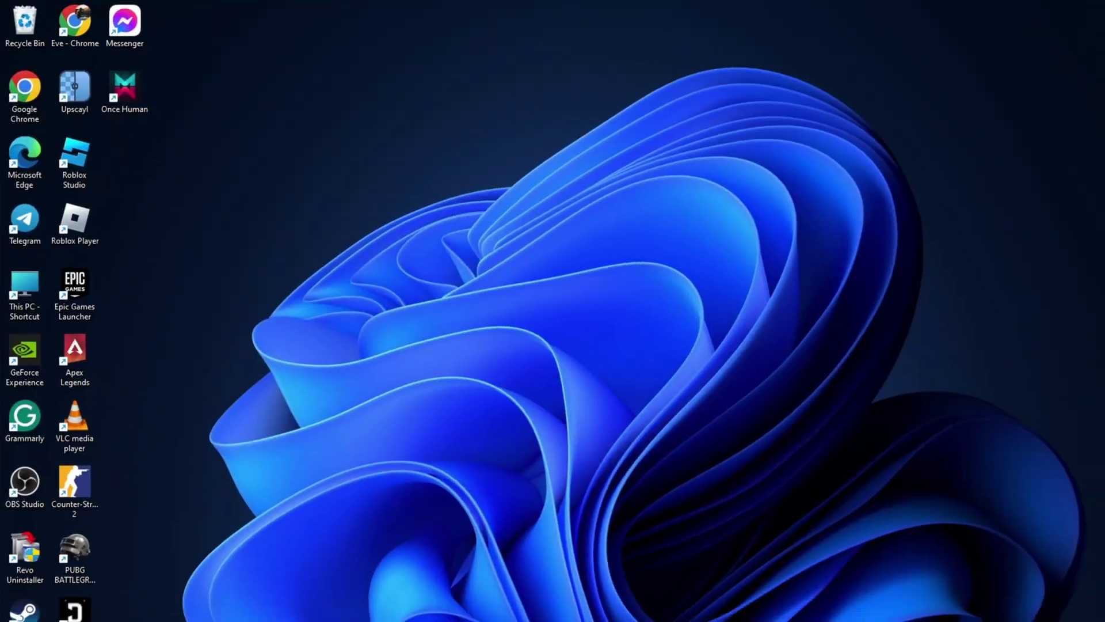
- Open Settings from Start and go to Network & internet > Ethernet
key("super")
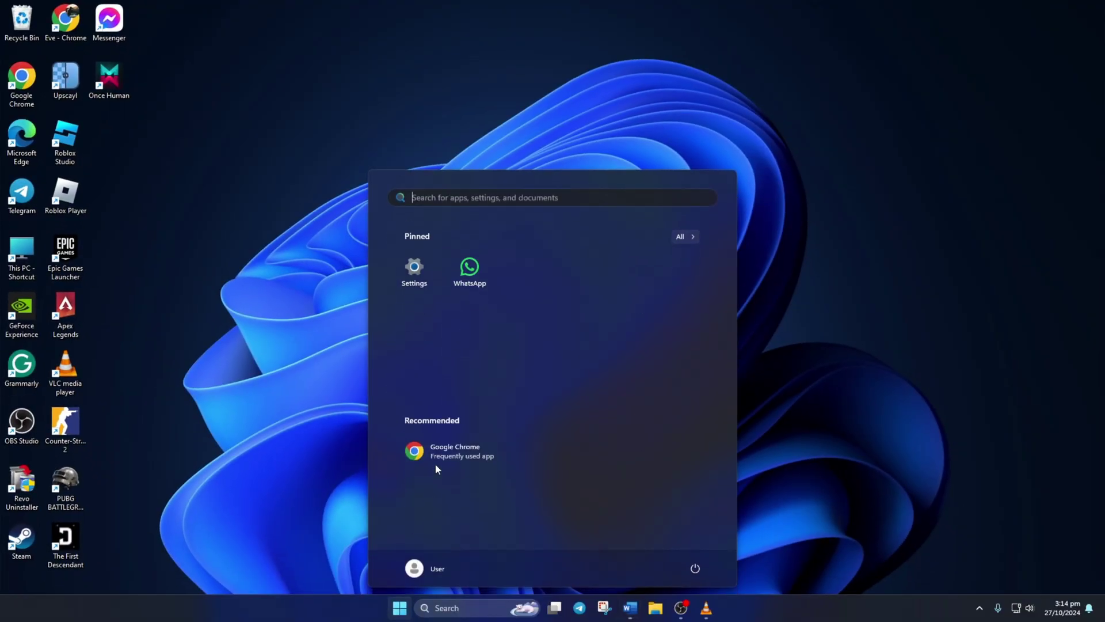
left_click(414, 270)
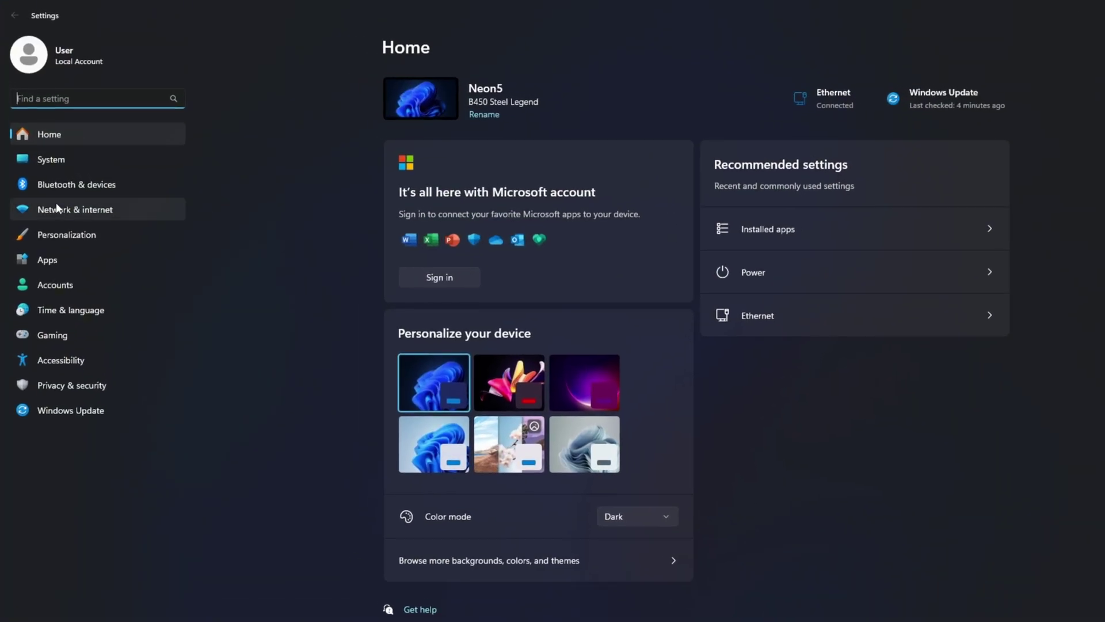
left_click(112, 190)
left_click(513, 176)
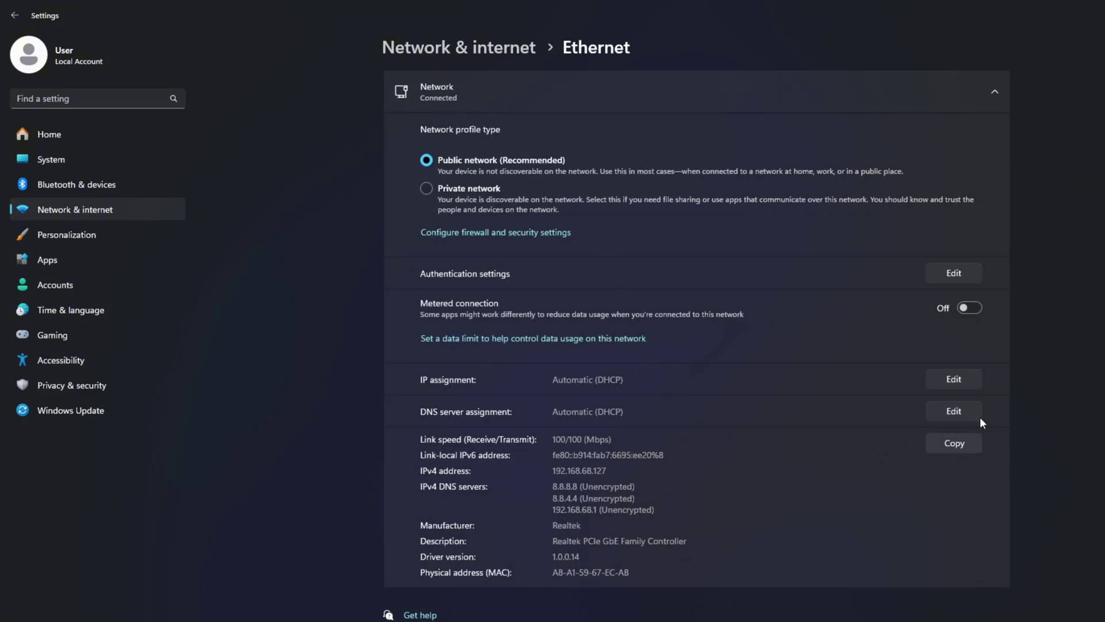
- Switch DNS assignment to Manual with IPv4 on, entering 1.1.1.1 and 1.0.0.1
left_click(951, 410)
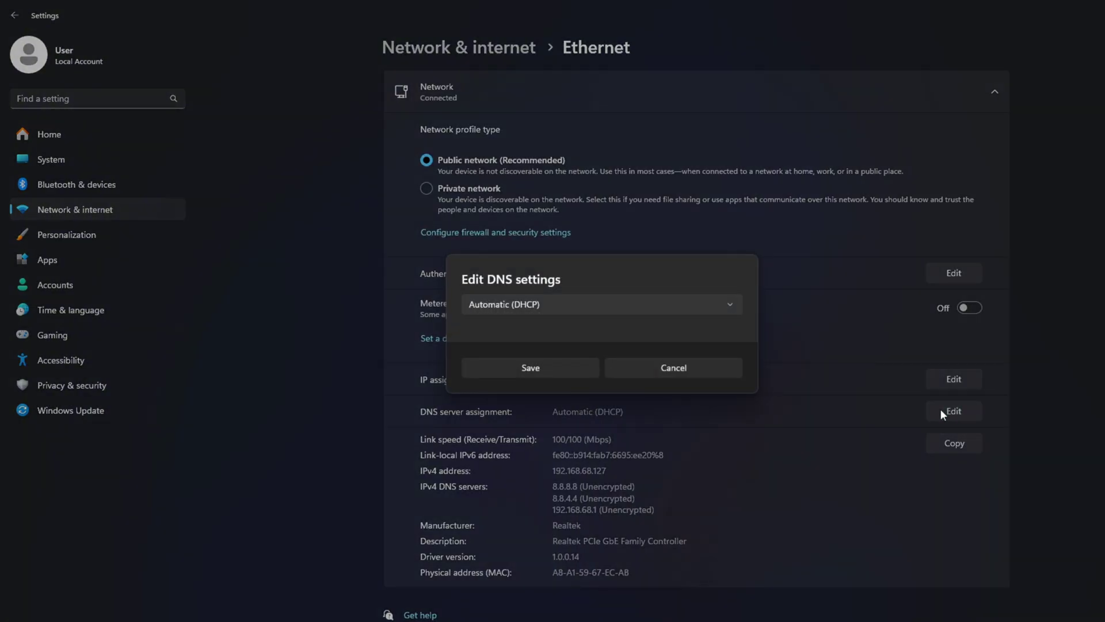
left_click(558, 304)
left_click(531, 327)
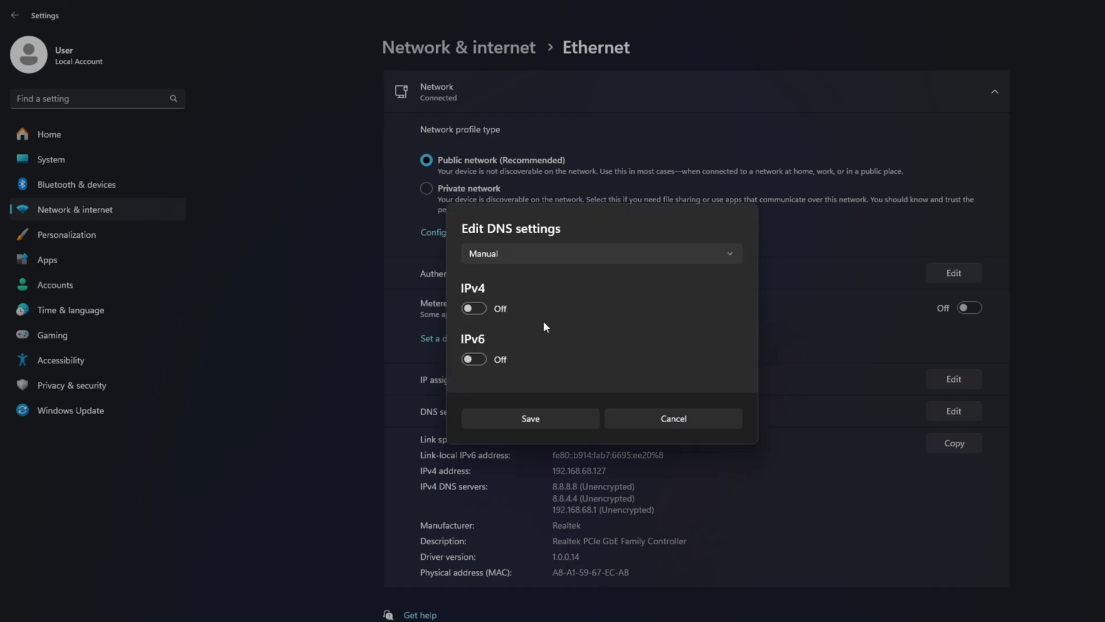
left_click(473, 307)
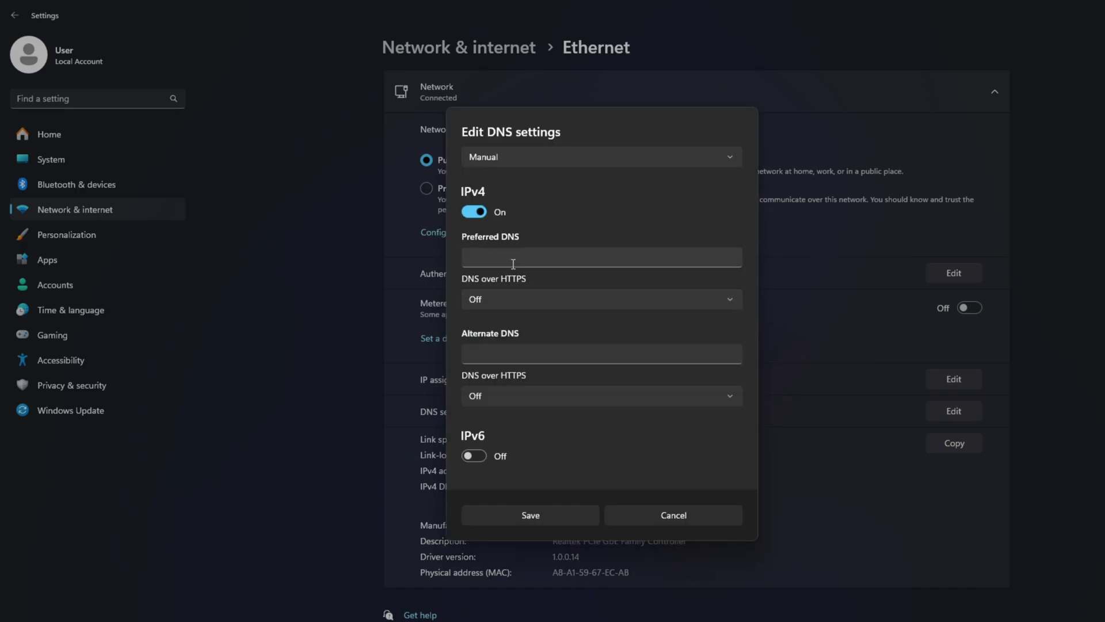
left_click(513, 263)
type("1.1.1.1")
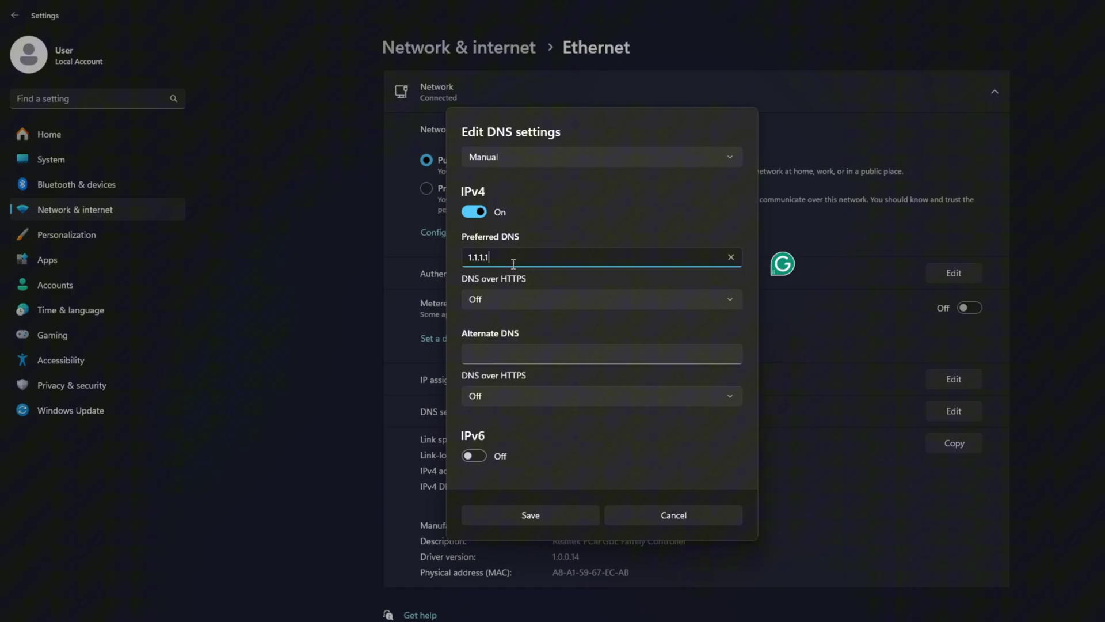
left_click(502, 353)
type("1.0.0.")
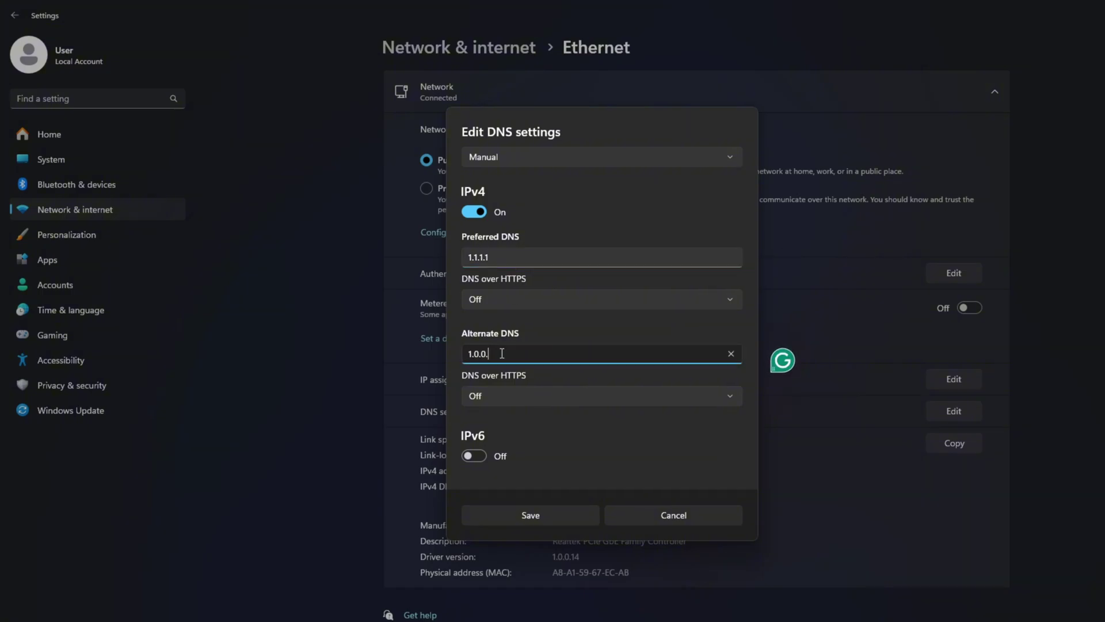
type("1")
- Replace the DNS servers with 8.8.8.8 and 8.8.4.4, save, and close Settings
left_click(521, 254)
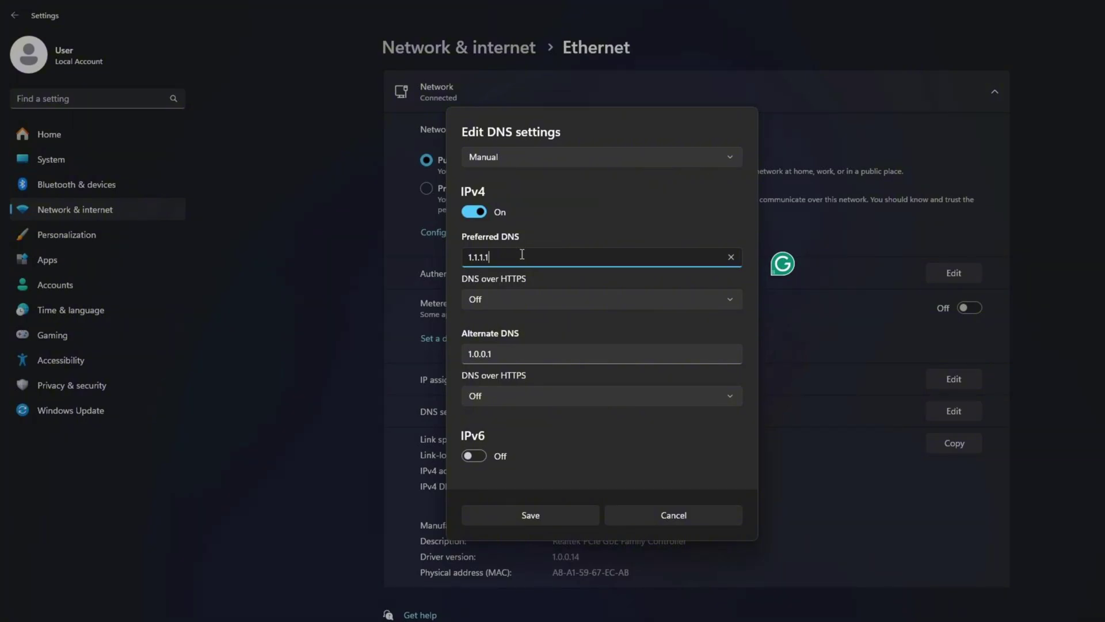
key("ctrl+a")
type("8.8.8.8")
left_click(497, 354)
key("ctrl+a")
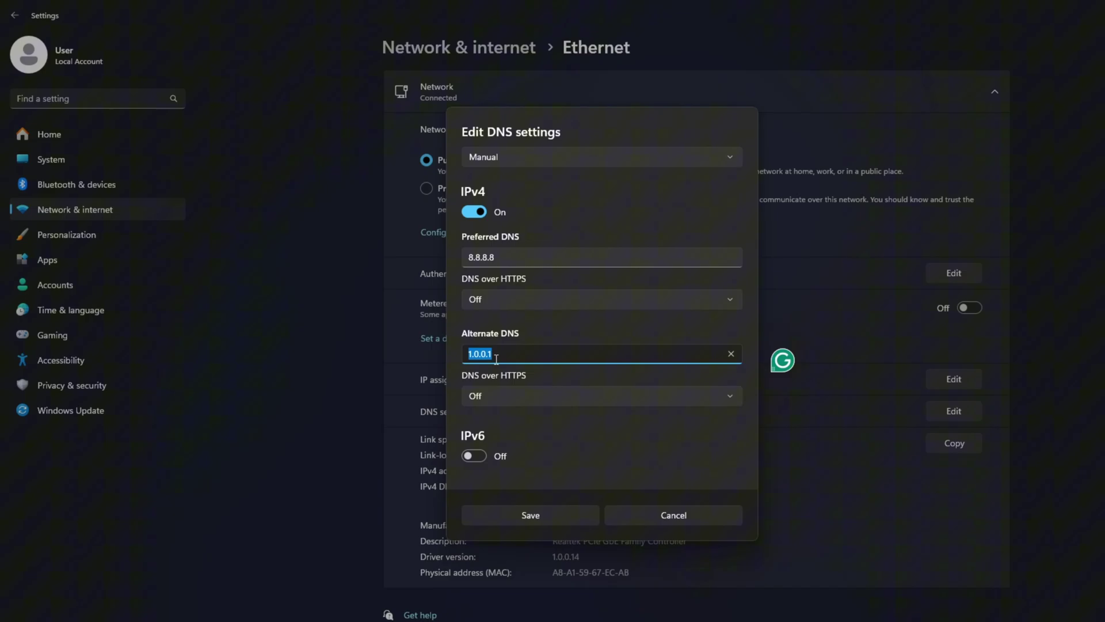
type("8.8.4.4")
left_click(512, 518)
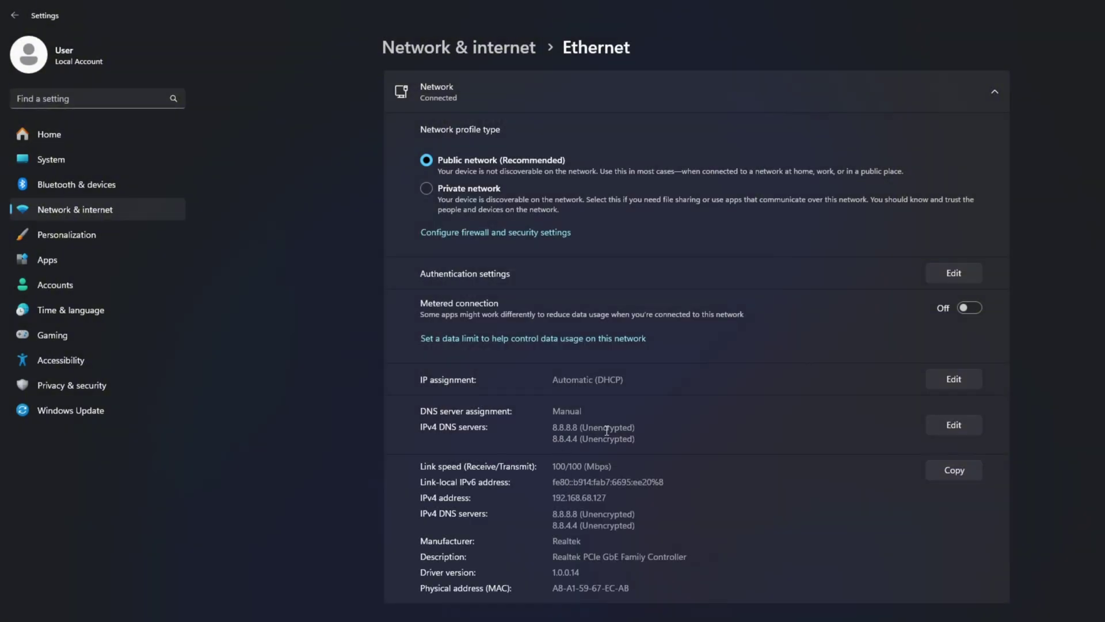
left_click(1092, 9)
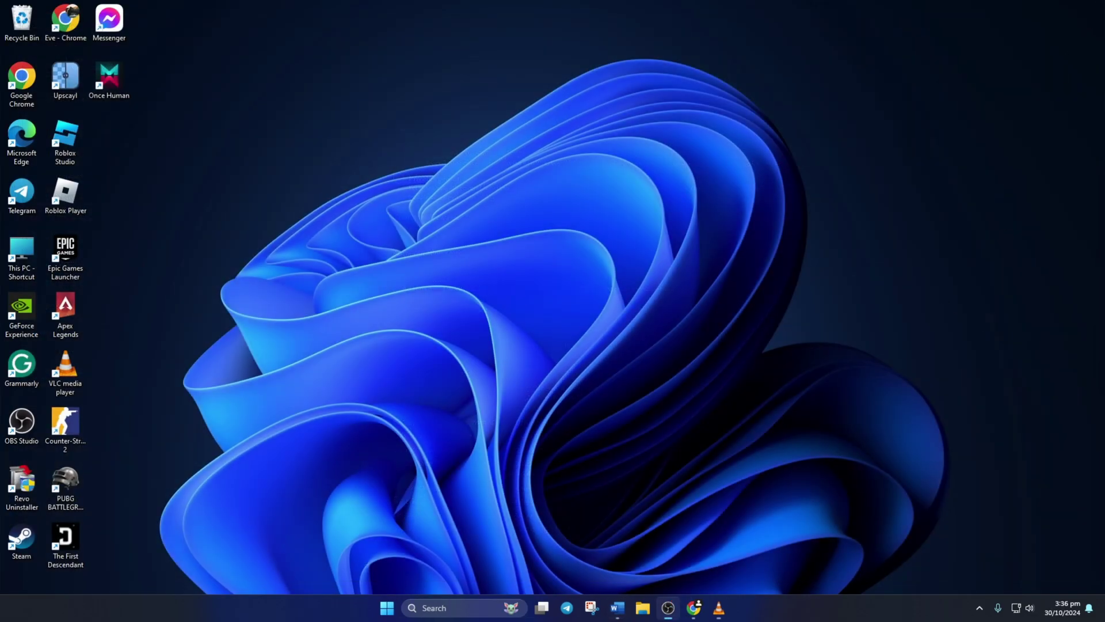
- Open Settings > Apps > Installed apps and bring up Messenger's more-options menu
left_click(387, 608)
left_click(414, 271)
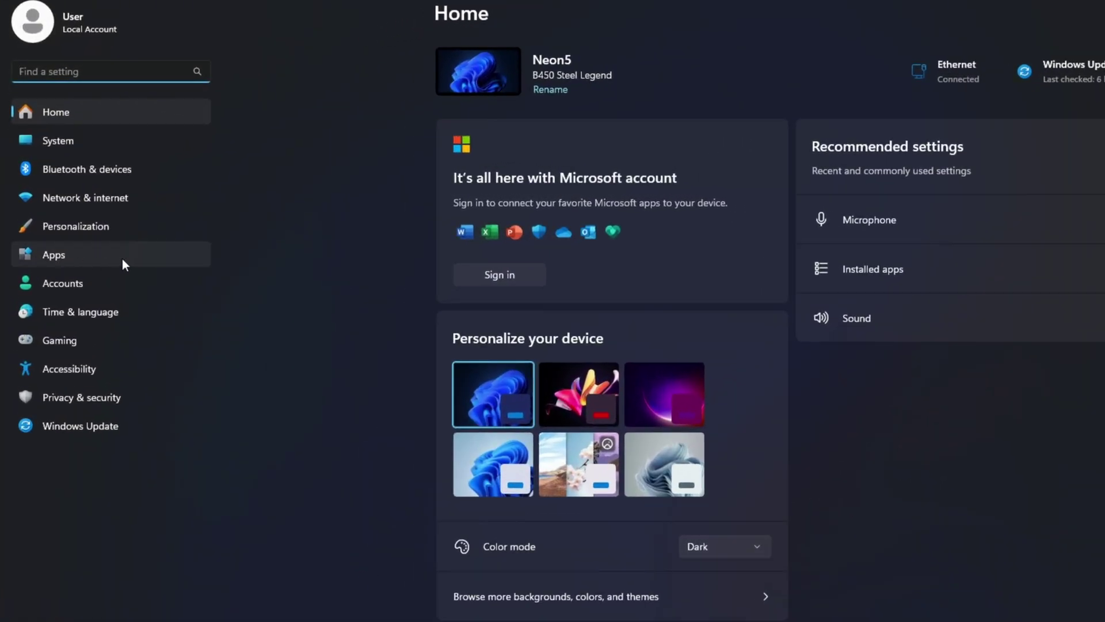
left_click(122, 257)
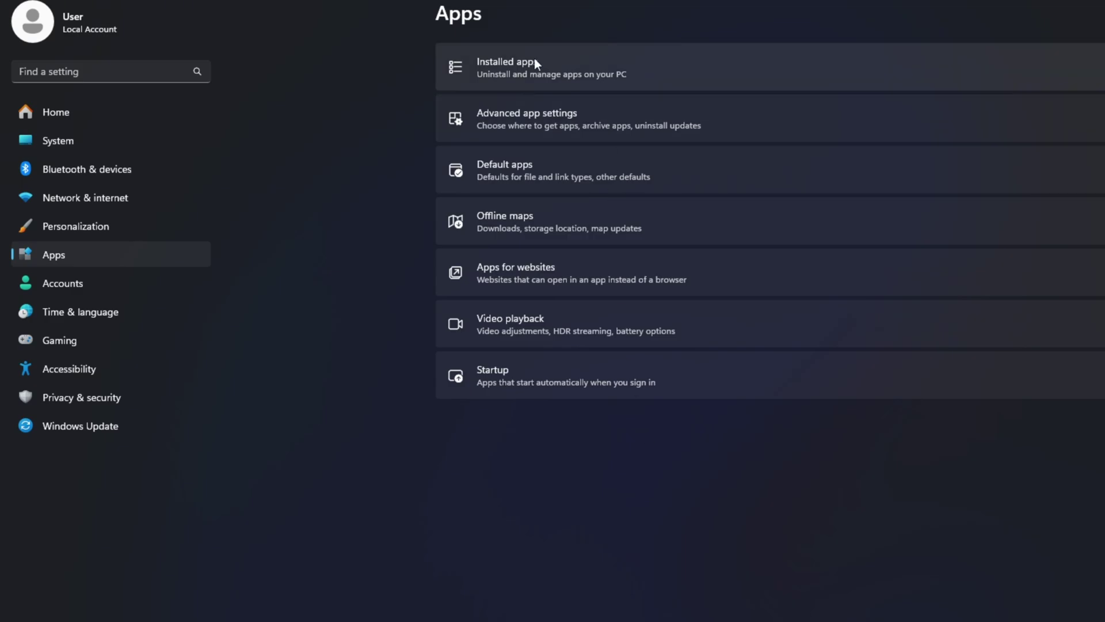
left_click(536, 64)
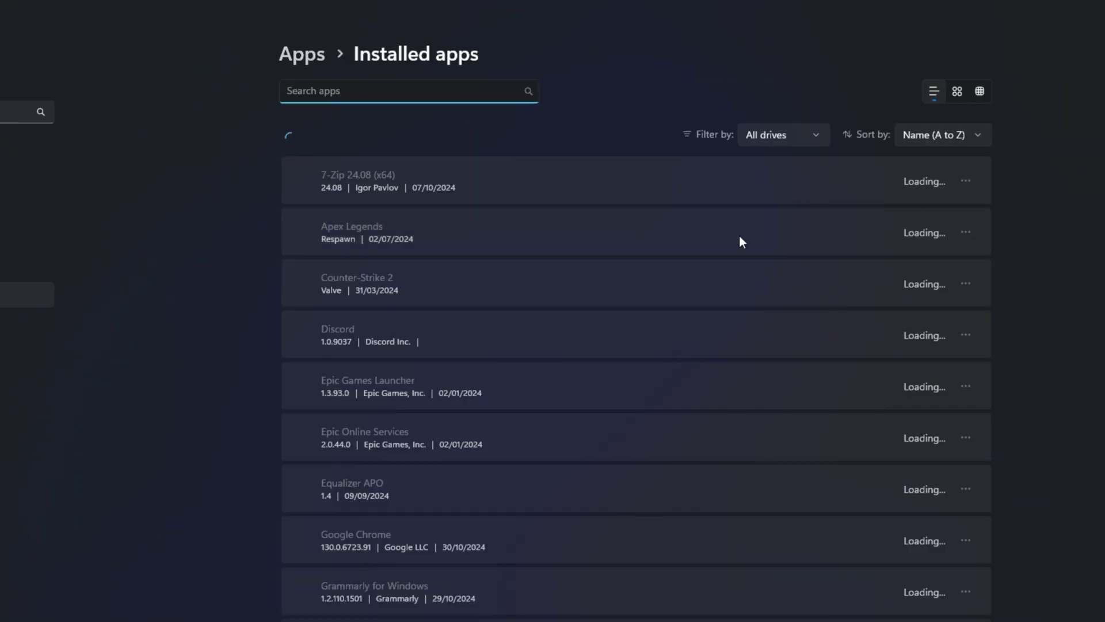
scroll(1092, 286, "down", 10)
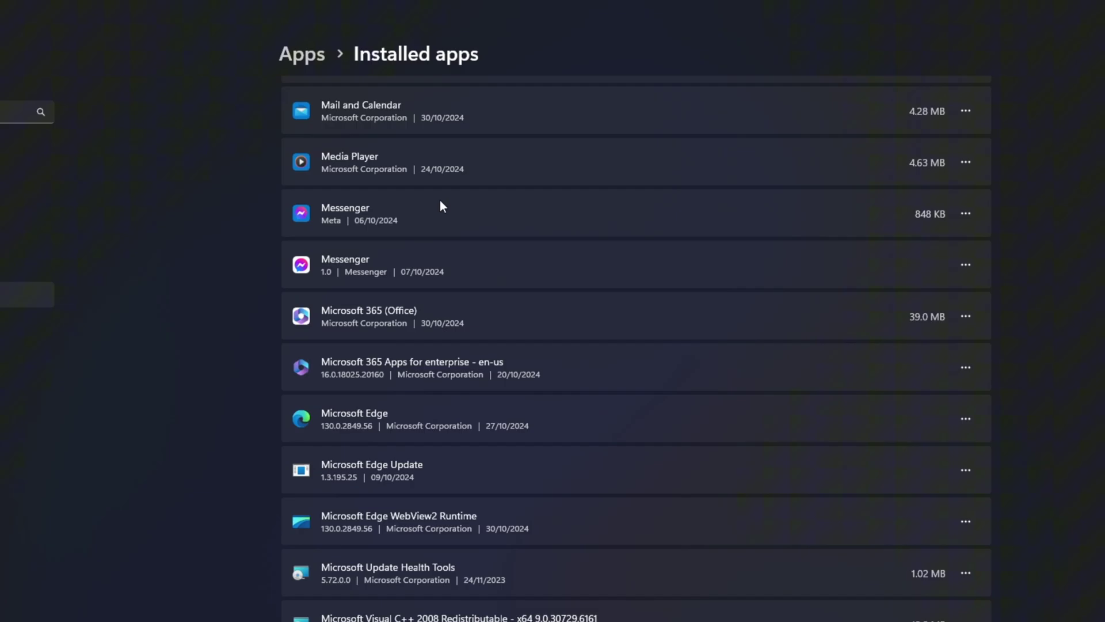
left_click(964, 213)
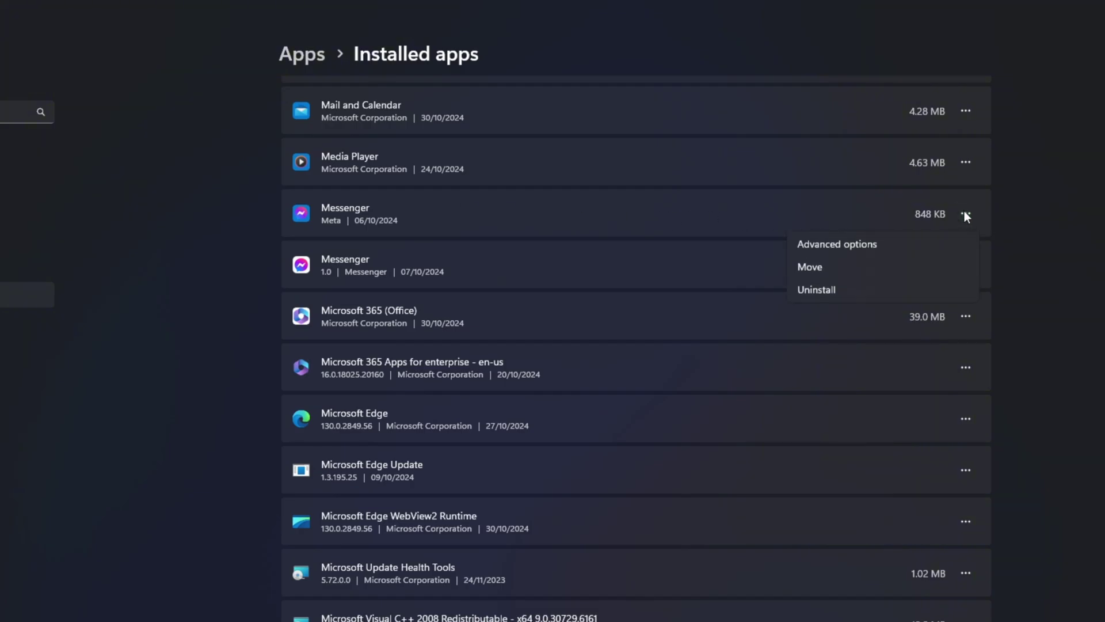
- Open Messenger's advanced options, run Repair, then Reset and confirm the reset
left_click(837, 244)
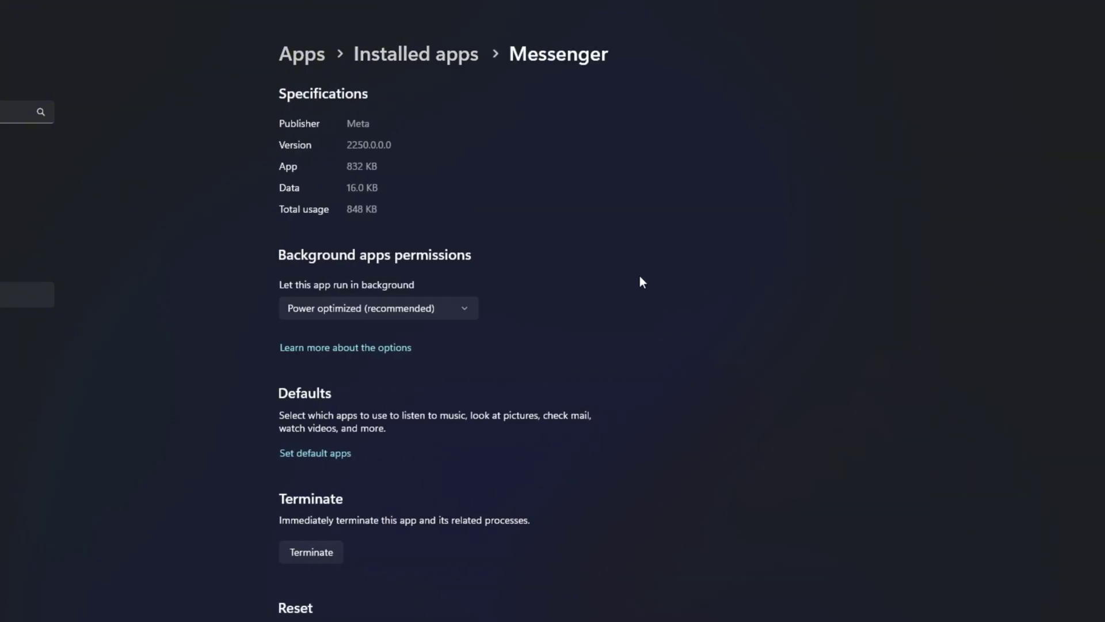
scroll(640, 275, "down", 5)
scroll(640, 276, "down", 1)
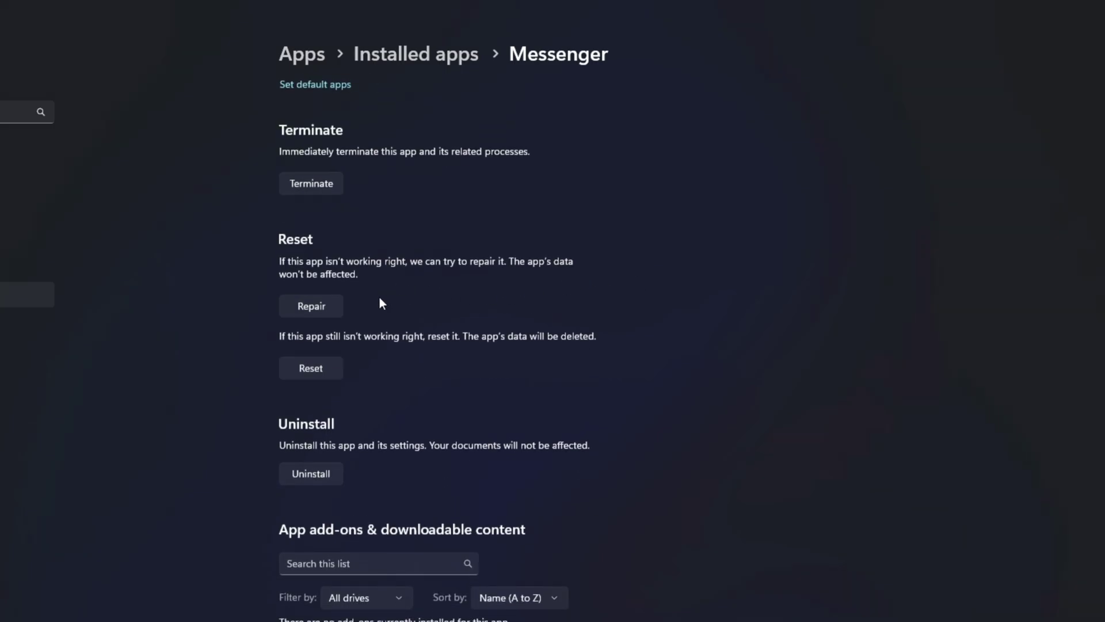
left_click(320, 308)
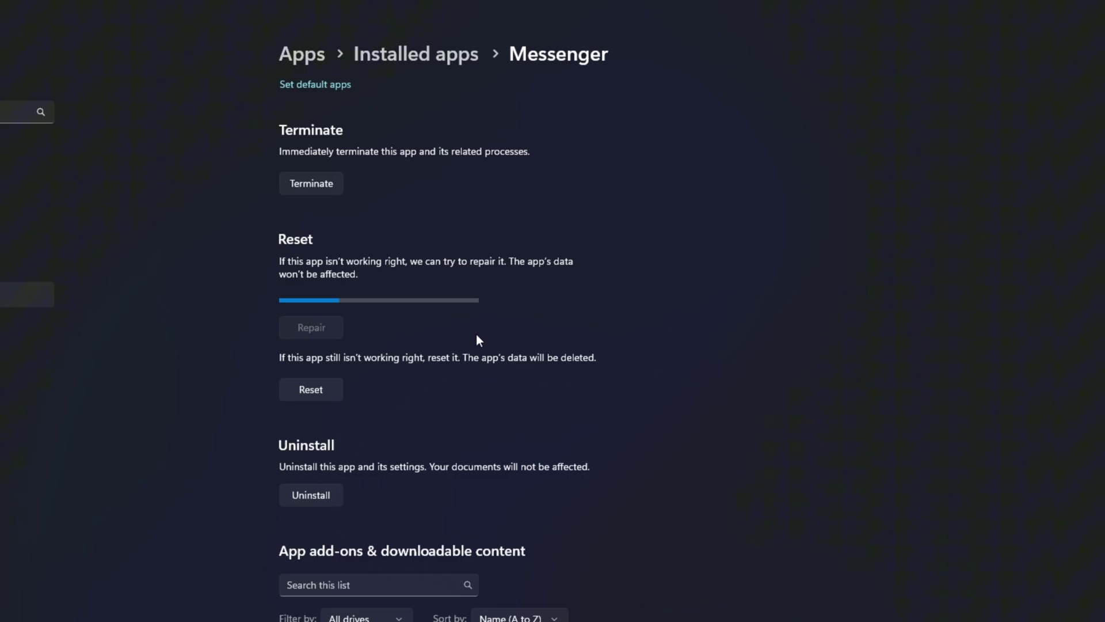
left_click(302, 374)
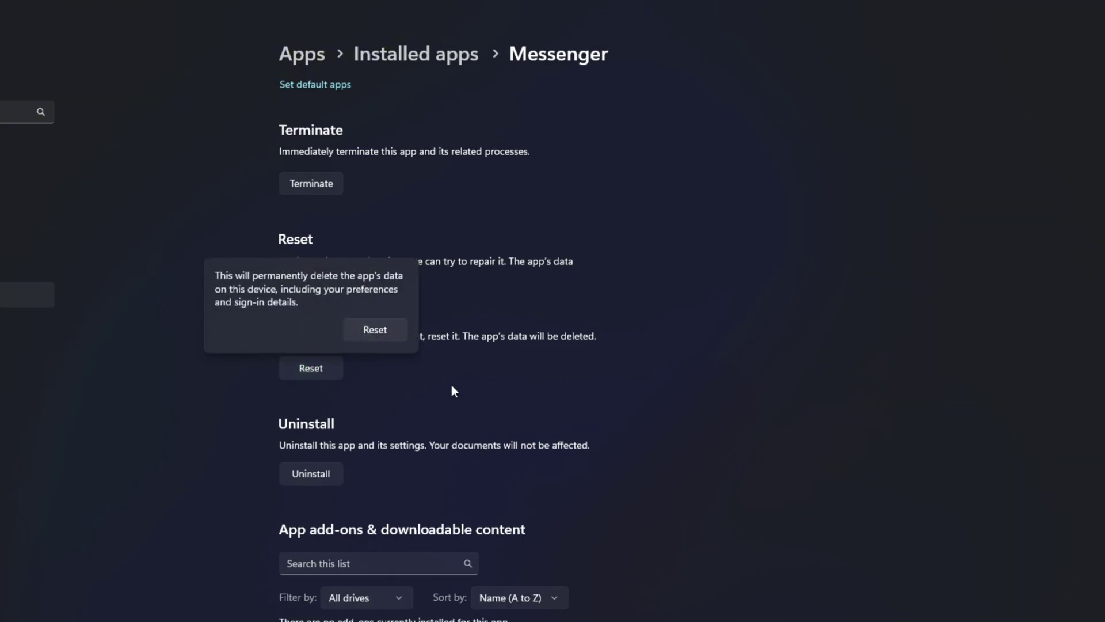
left_click(378, 333)
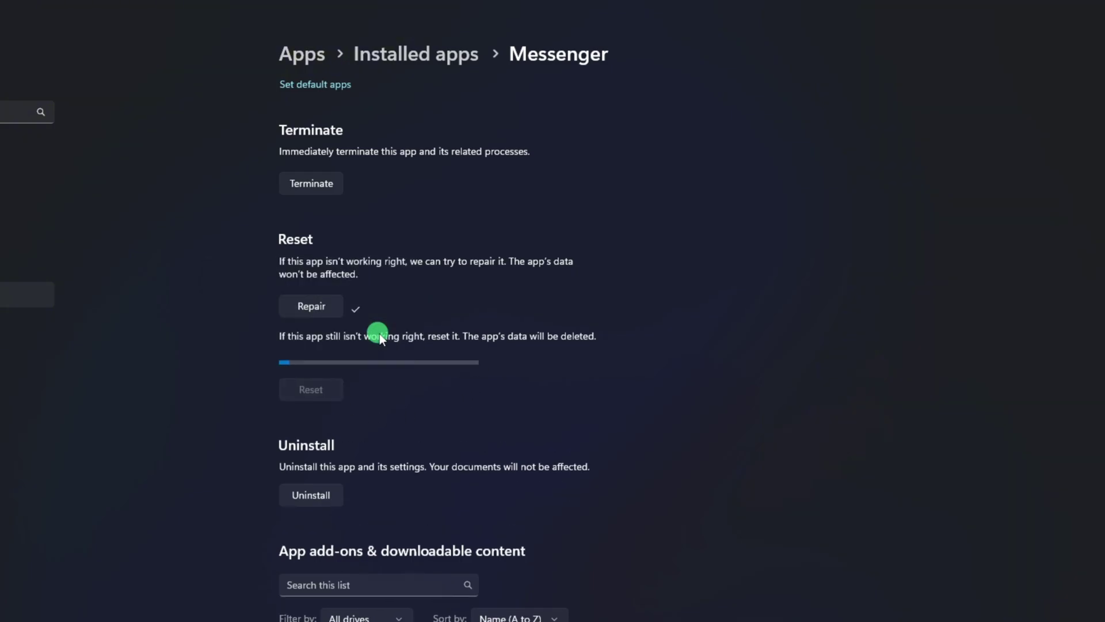